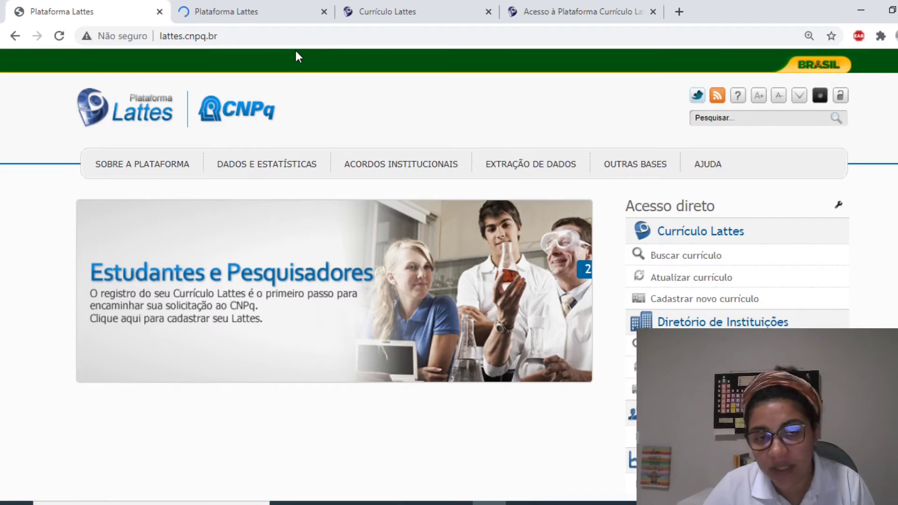
Look over the Plataforma Lattes home page and the login page, and bring up the logged-in curriculum page
scroll(545, 132, down, 3)
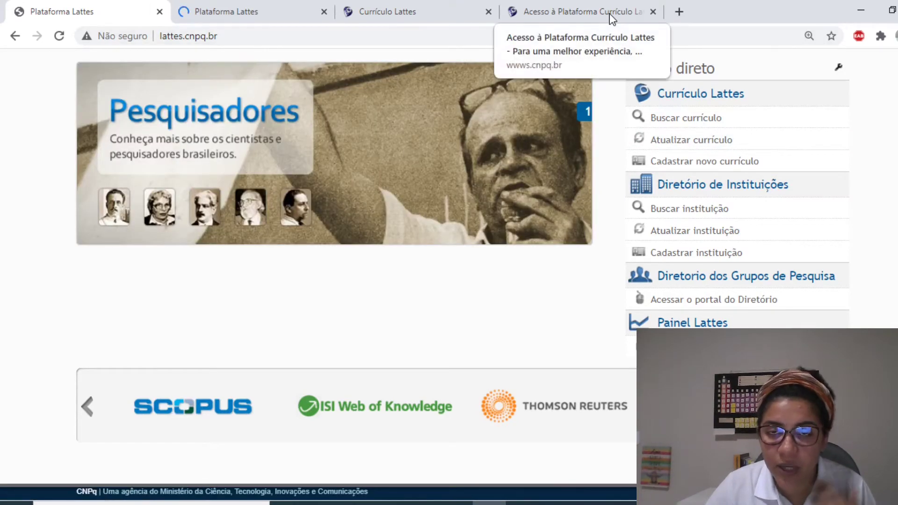
click(611, 18)
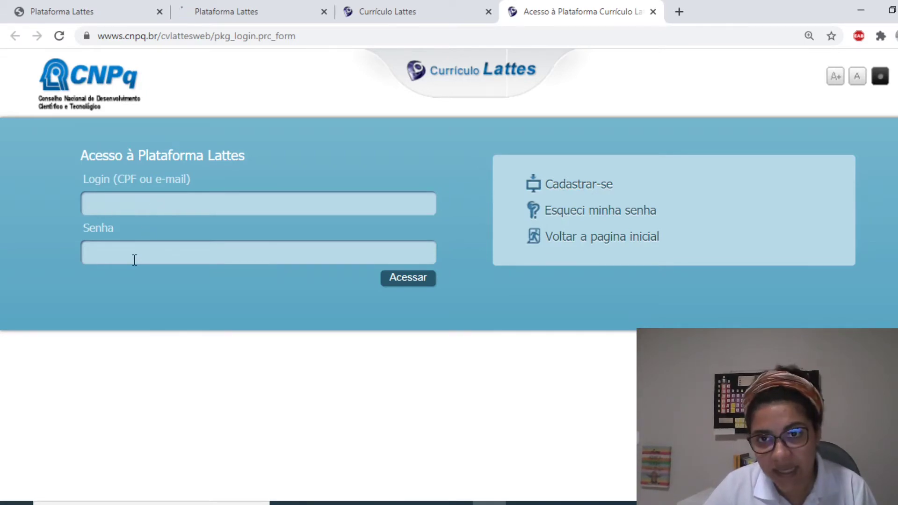
click(382, 9)
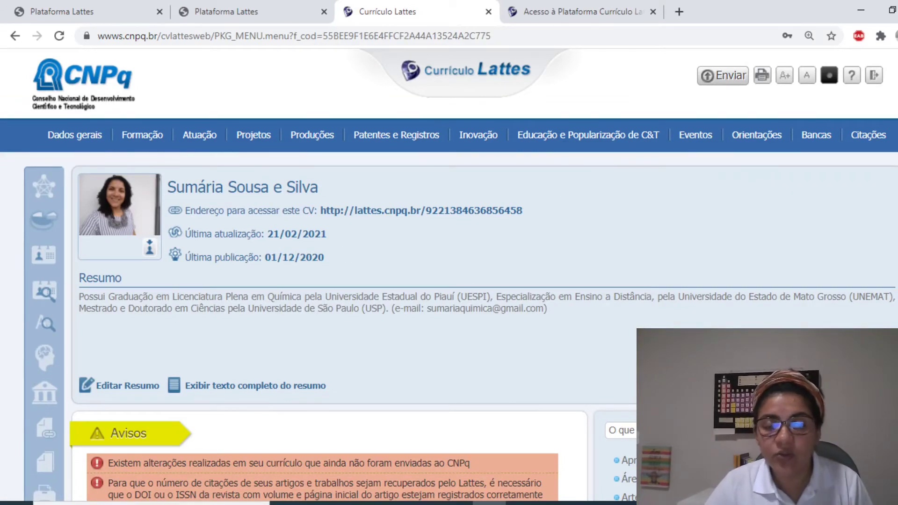
scroll(744, 248, down, 2)
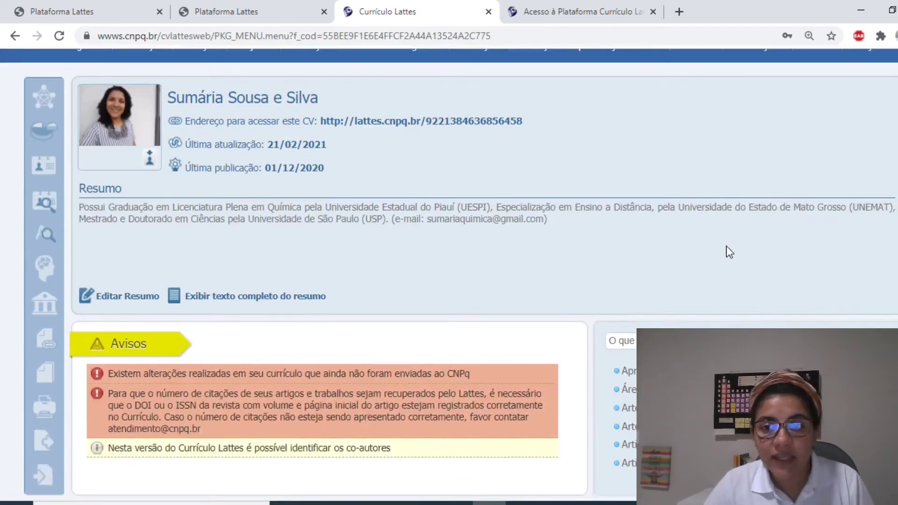
scroll(726, 253, up, 2)
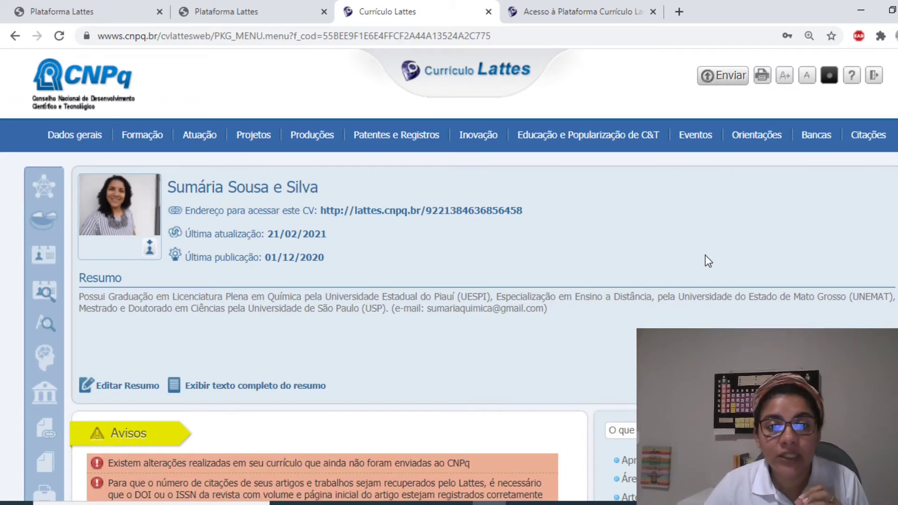
mouse_move(281, 134)
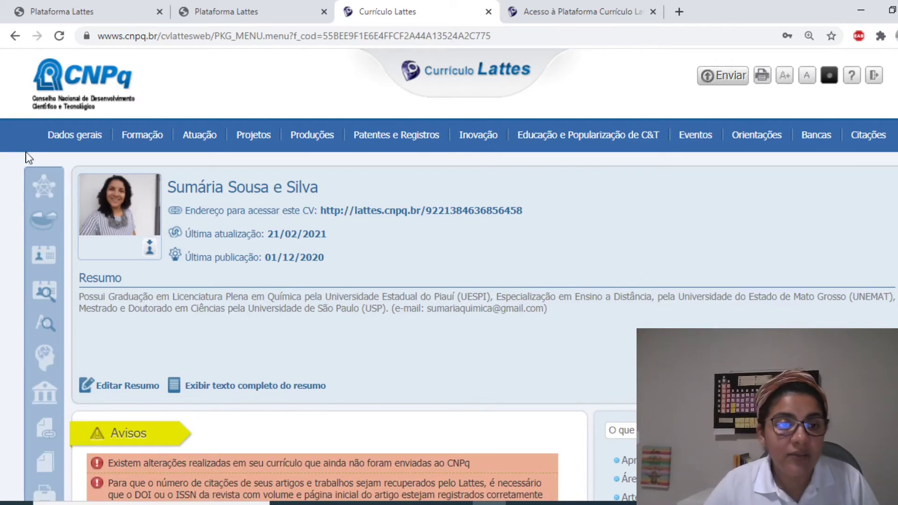
mouse_move(42, 187)
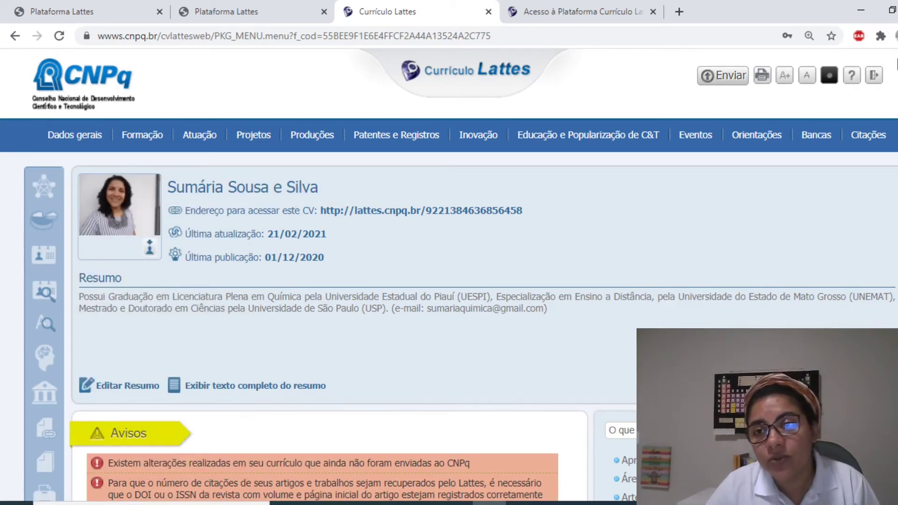
mouse_move(649, 136)
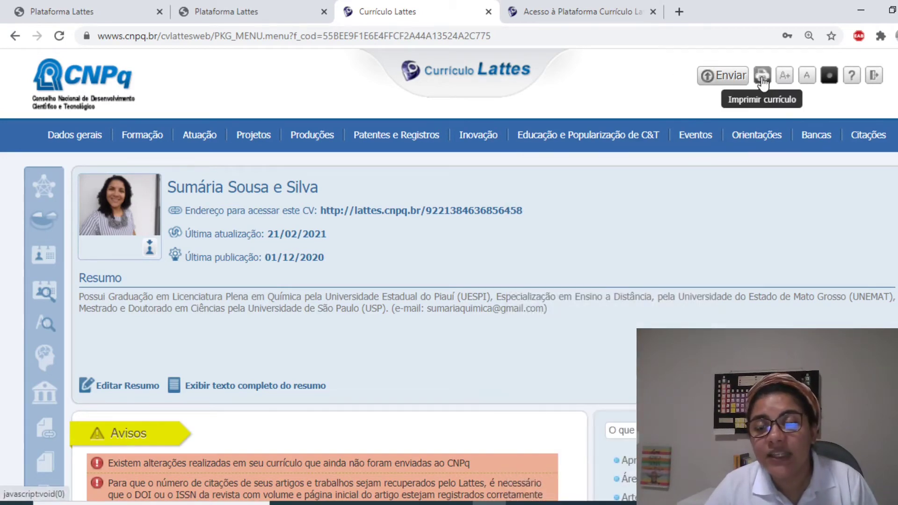
scroll(680, 235, down, 2)
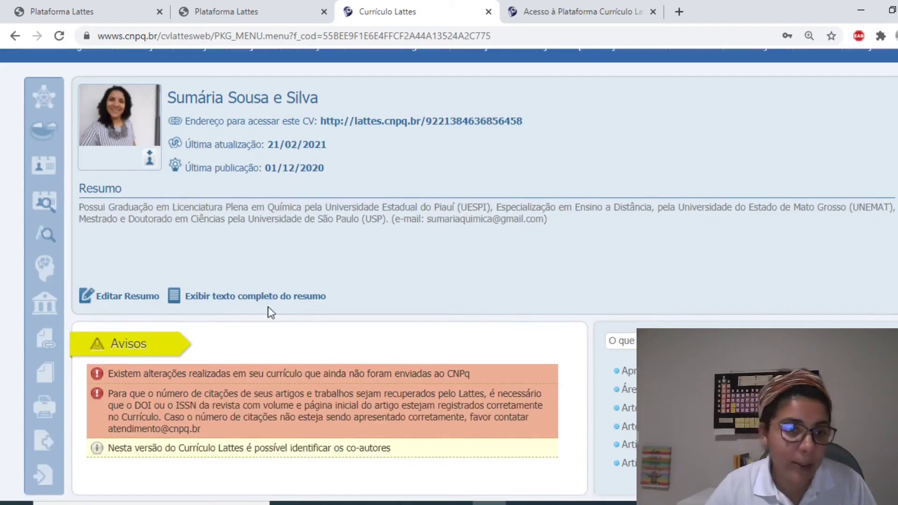
click(54, 409)
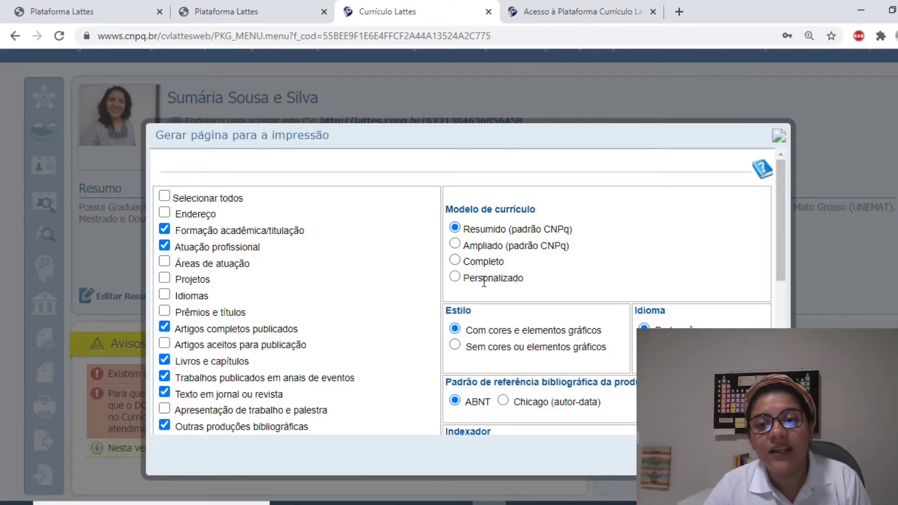
click(778, 140)
scroll(778, 170, up, 3)
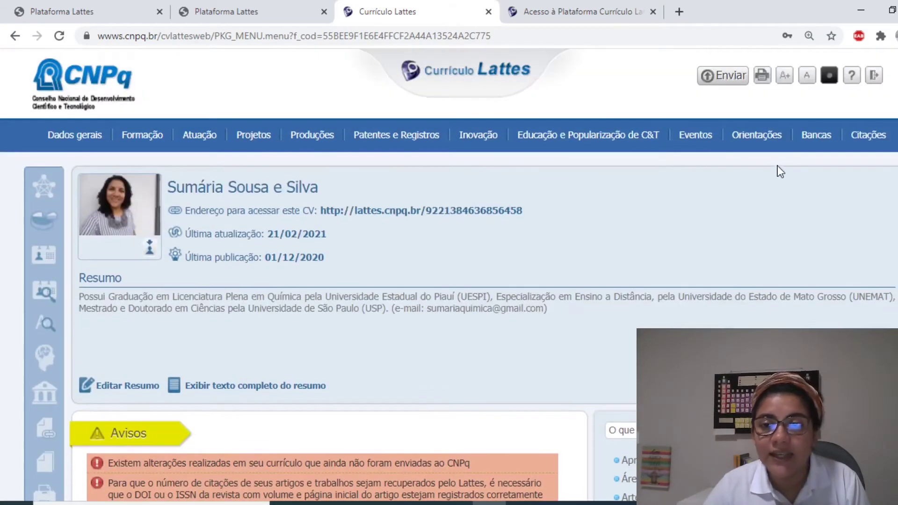
click(761, 76)
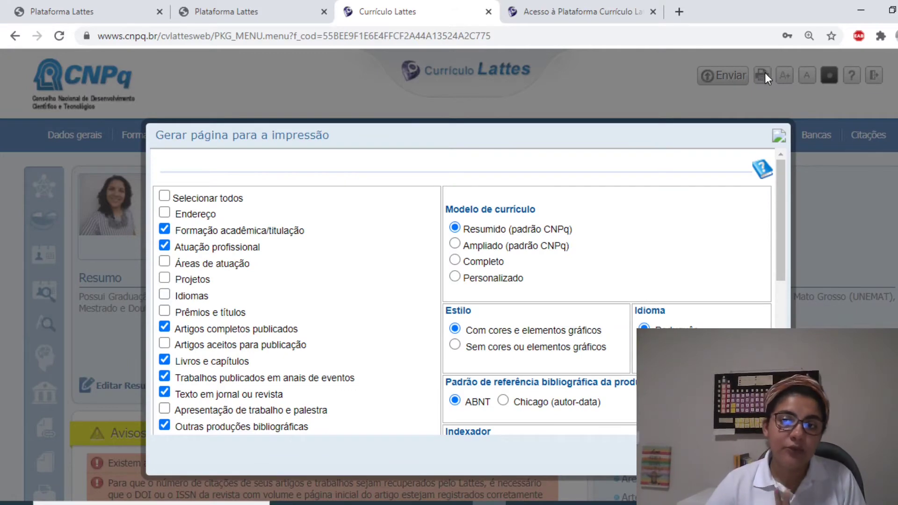
click(778, 137)
scroll(45, 302, down, 2)
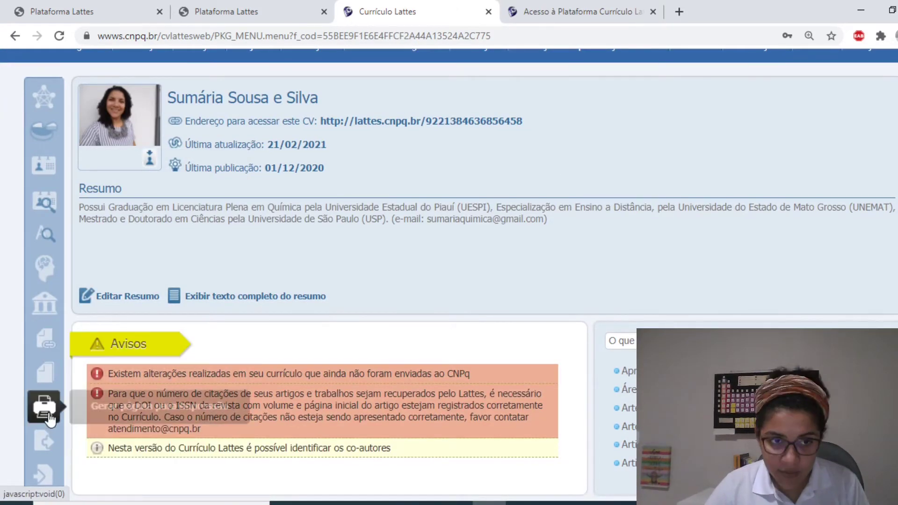
scroll(50, 418, up, 2)
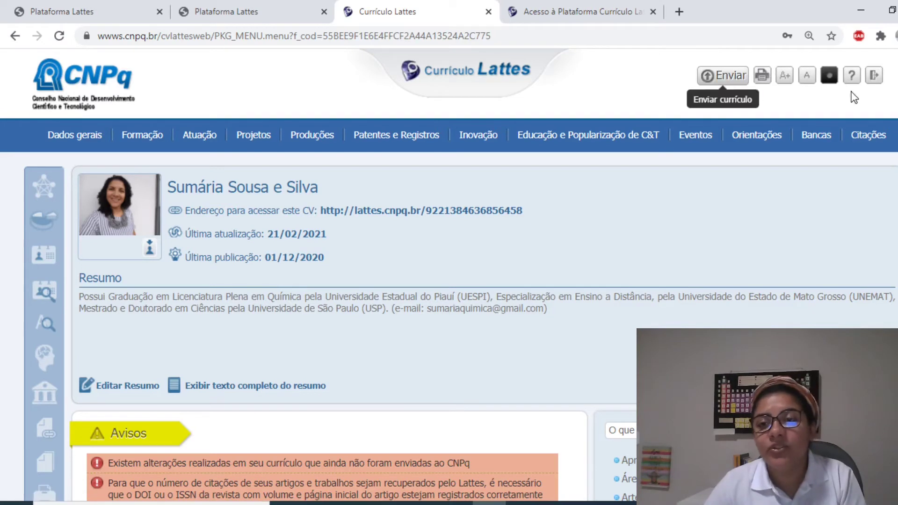
Open the curriculum's print page generator and review the curriculum models from Resumido to Personalizado
click(762, 75)
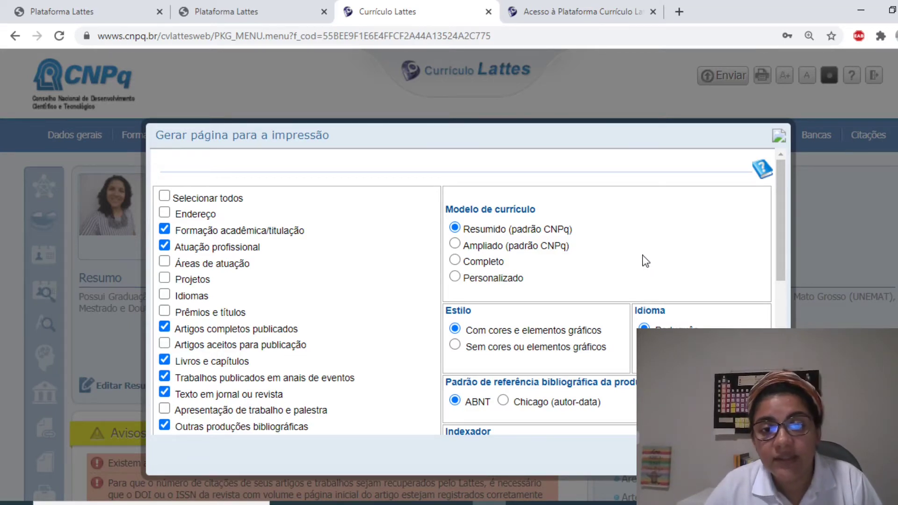
drag(531, 209, 426, 215)
click(576, 209)
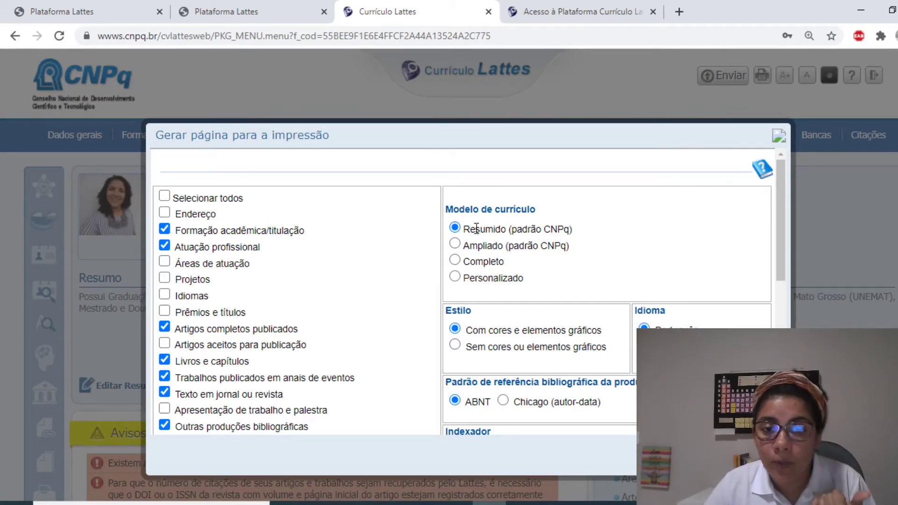
drag(512, 229, 580, 228)
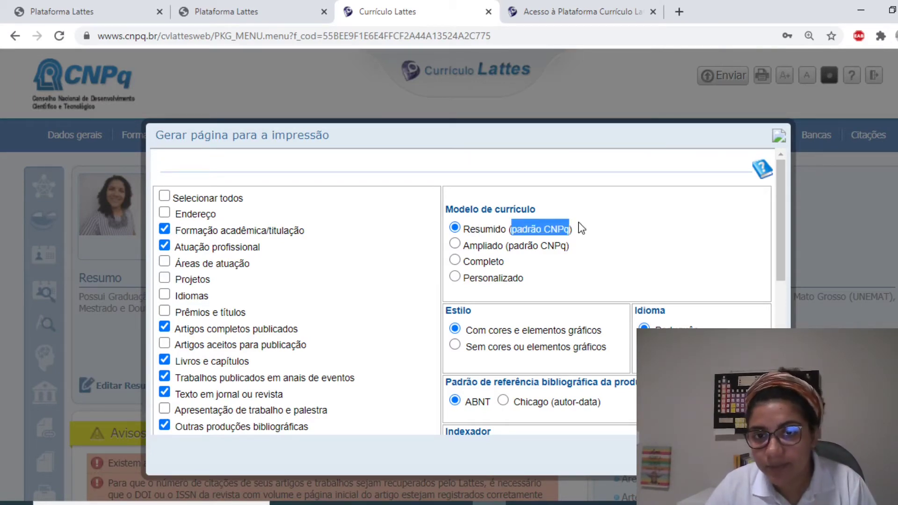
drag(464, 244, 581, 248)
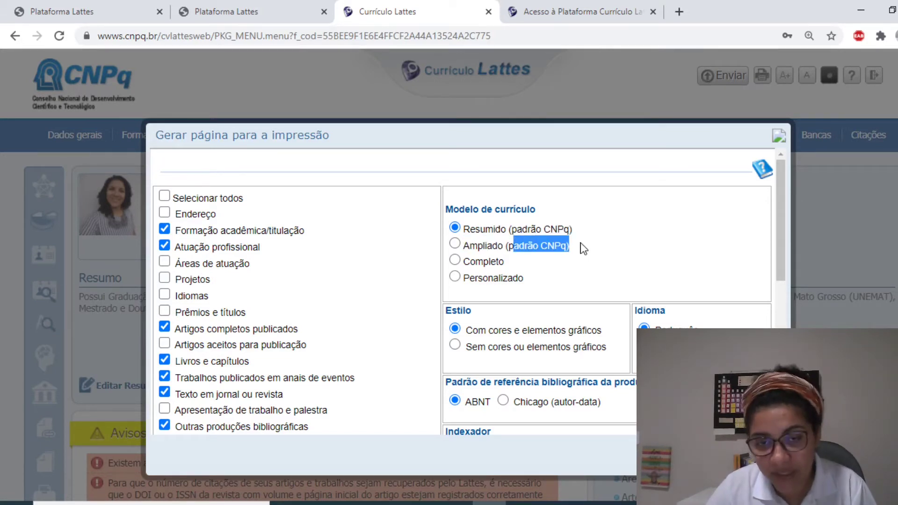
click(459, 257)
drag(514, 261, 530, 282)
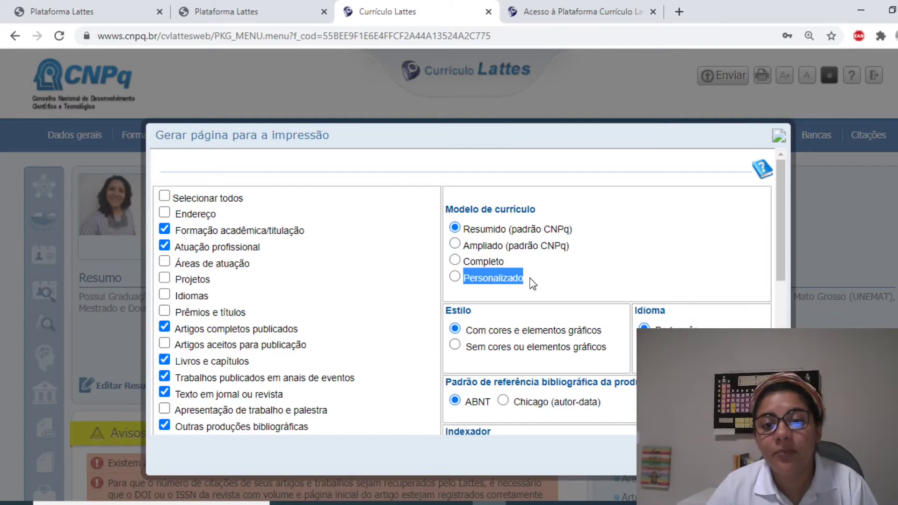
click(582, 279)
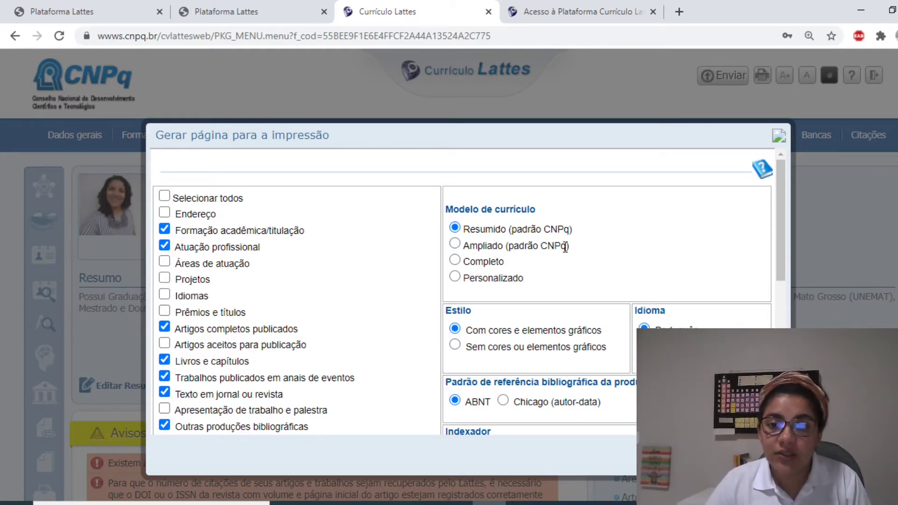
Try the Completo, Resumido, Ampliado and Personalizado curriculum models to compare the sections each one includes
click(455, 260)
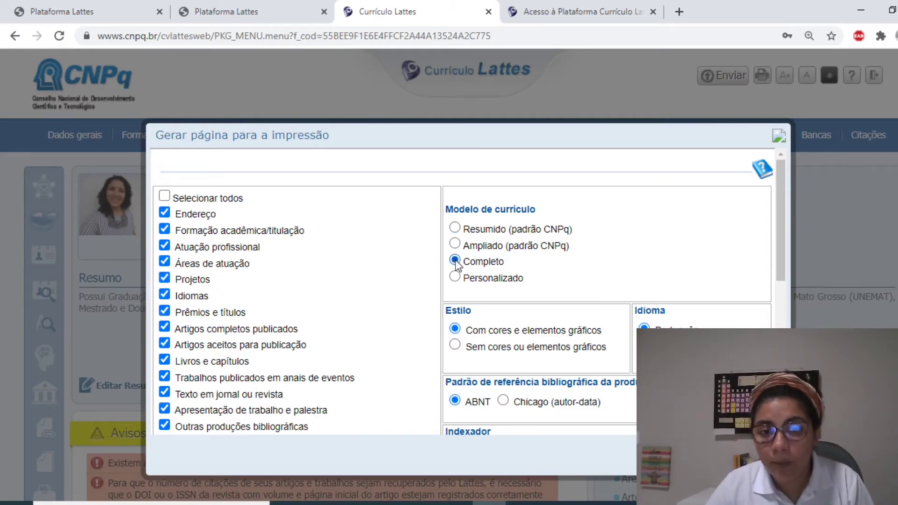
click(455, 229)
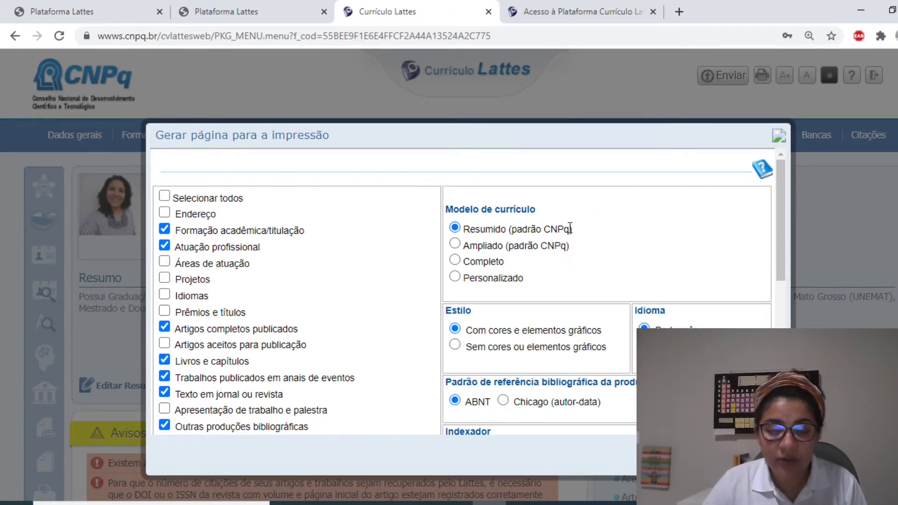
click(454, 244)
click(455, 260)
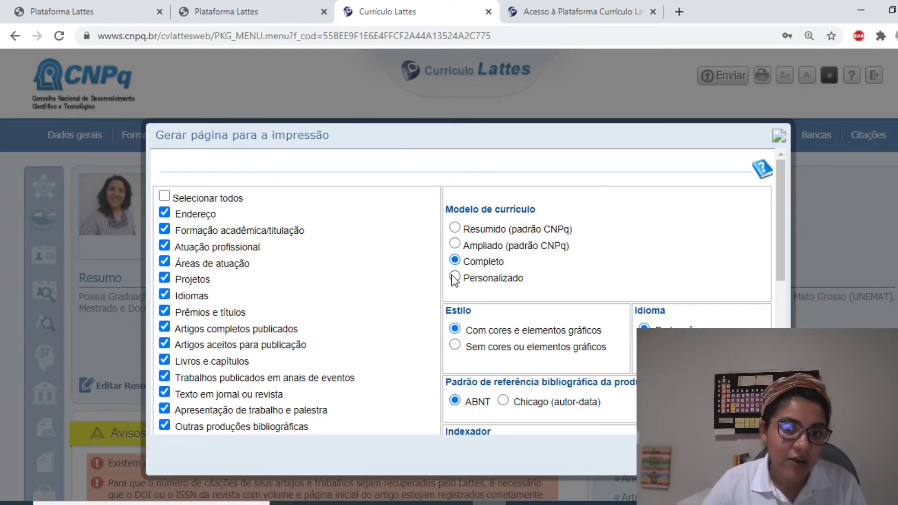
click(454, 277)
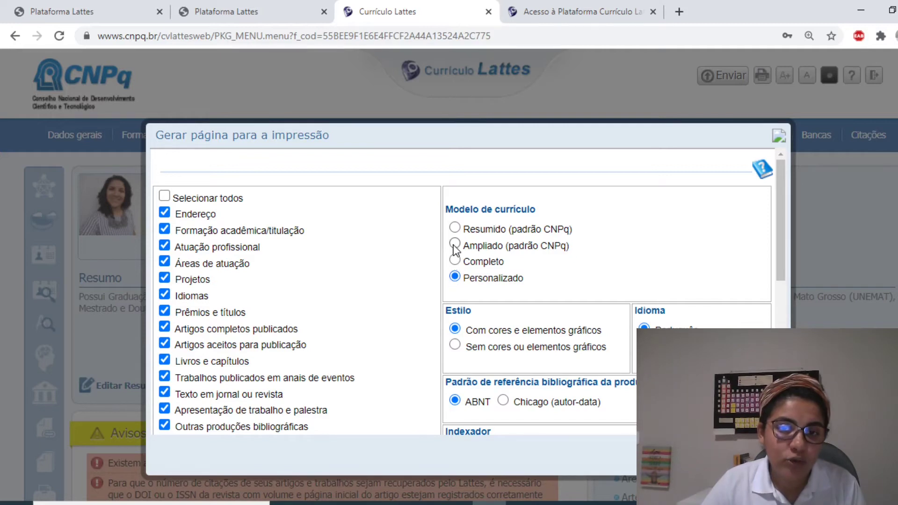
Set the curriculum model to Resumido (padrão CNPq) and review its full list of included sections
click(455, 229)
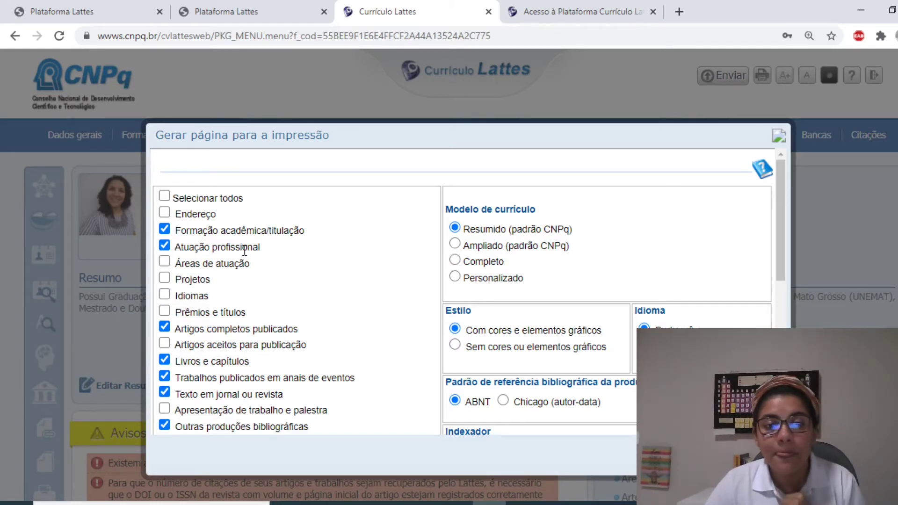
scroll(237, 344, down, 1)
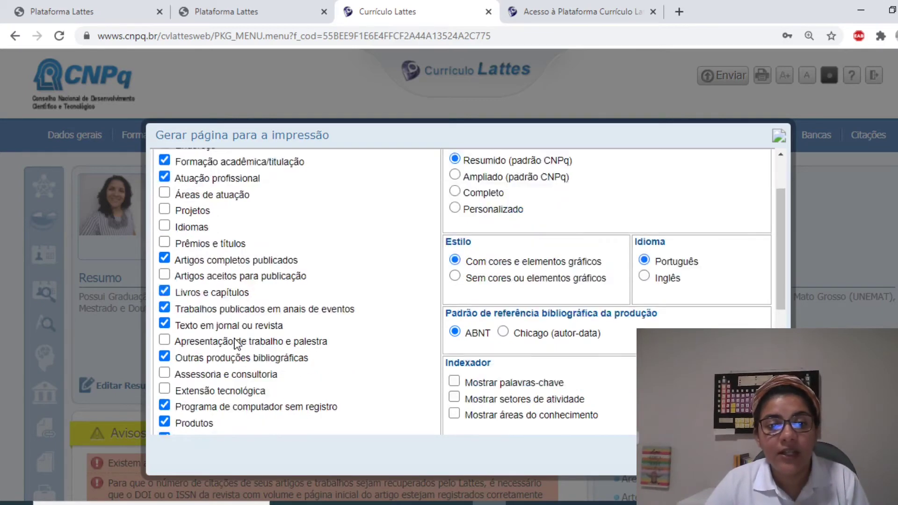
scroll(237, 344, down, 1)
scroll(236, 340, down, 1)
scroll(236, 338, down, 1)
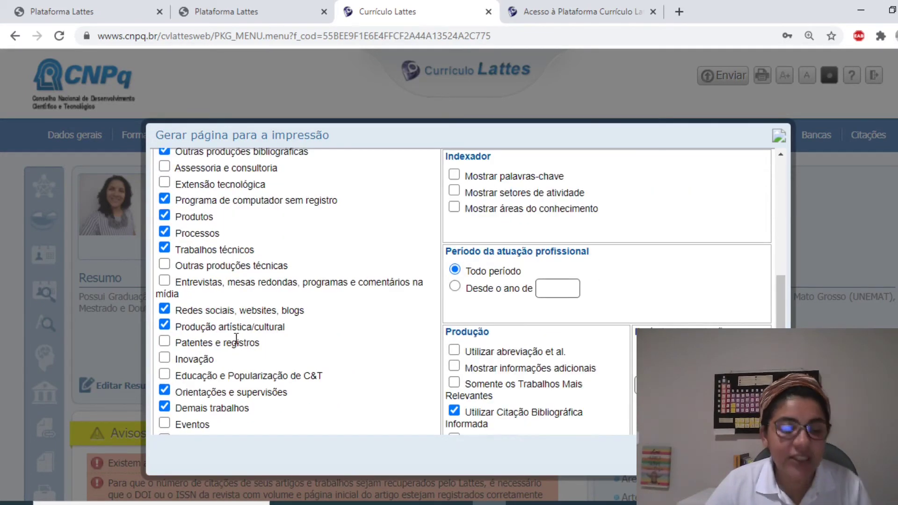
scroll(236, 338, down, 1)
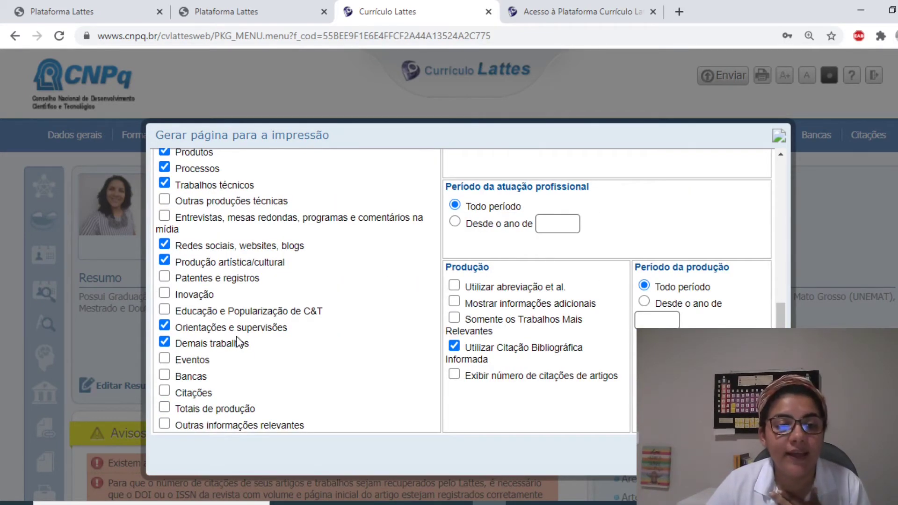
scroll(237, 344, up, 5)
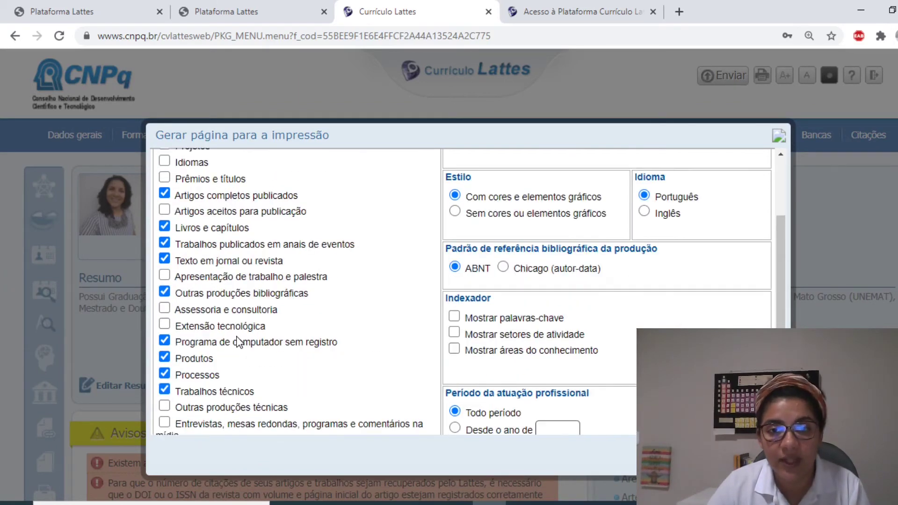
Switch the curriculum model to Ampliado, Completo and Personalizado in turn to compare their preselected sections
click(454, 246)
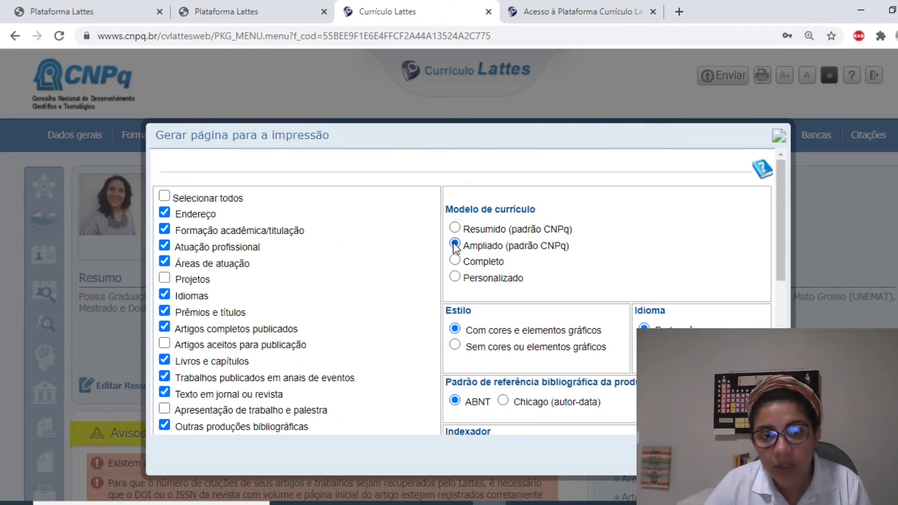
click(455, 261)
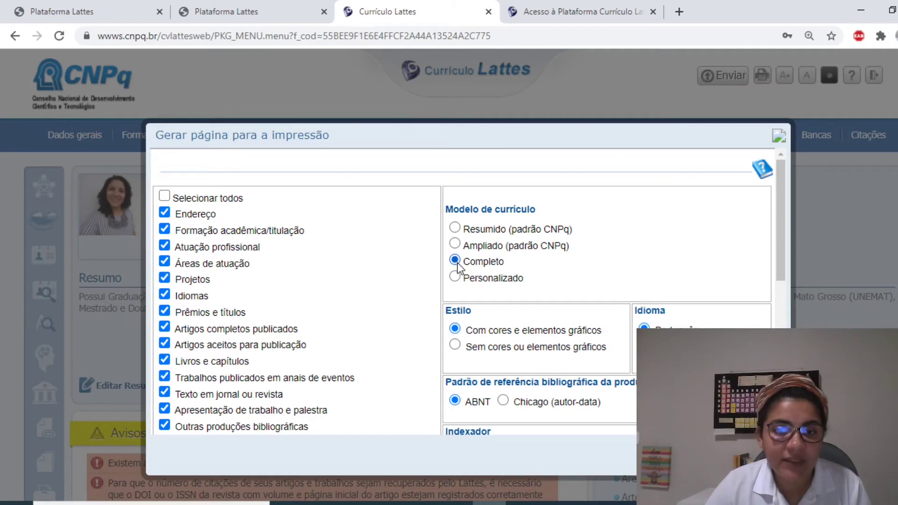
click(455, 277)
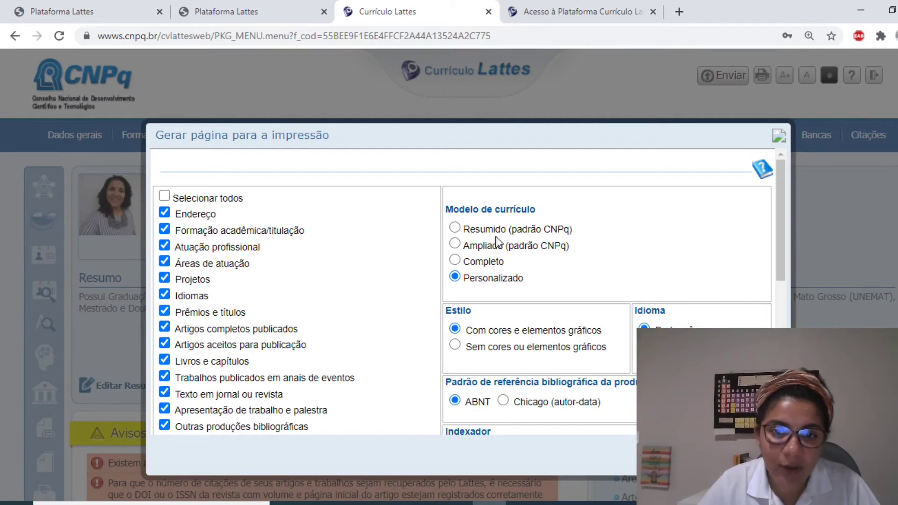
Set the curriculum model to Ampliado (padrão CNPq) and check which sections it includes
click(455, 243)
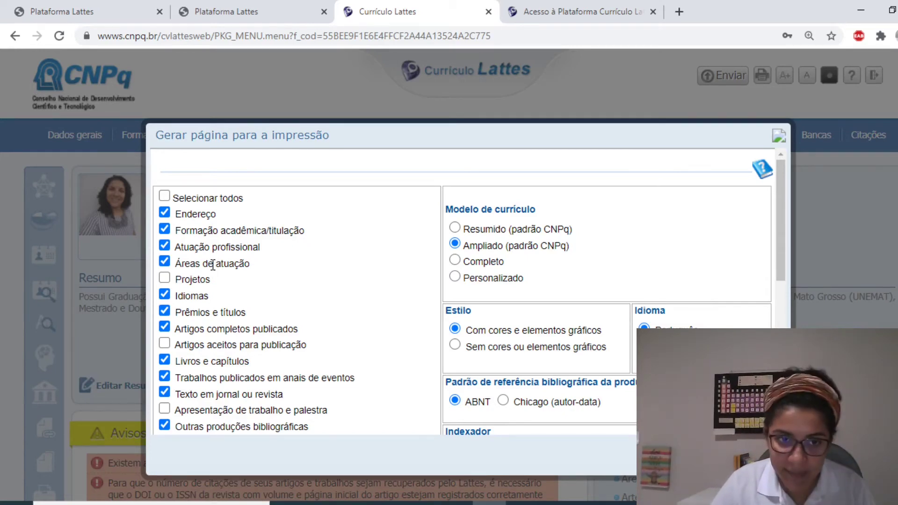
scroll(212, 296, down, 5)
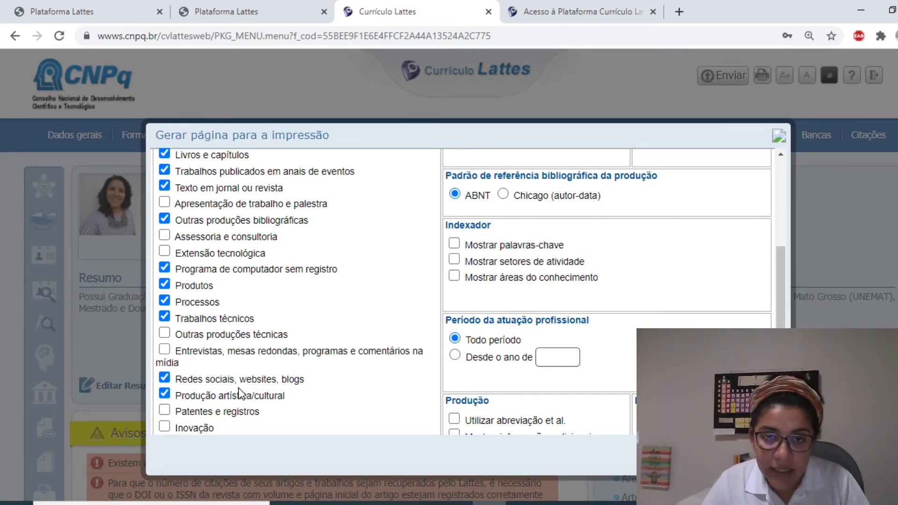
scroll(240, 393, up, 5)
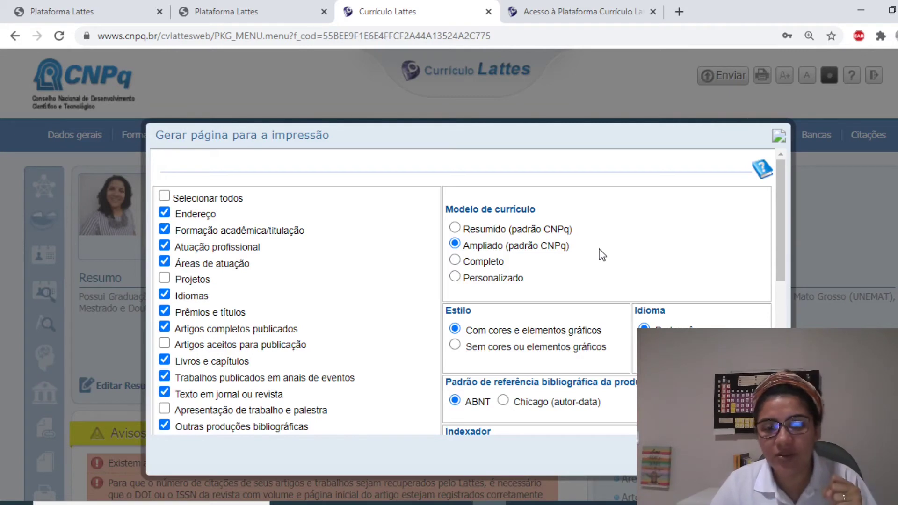
Review the print options for style, language, bibliographic reference standard, indexer, period of professional activity and production
scroll(602, 254, down, 2)
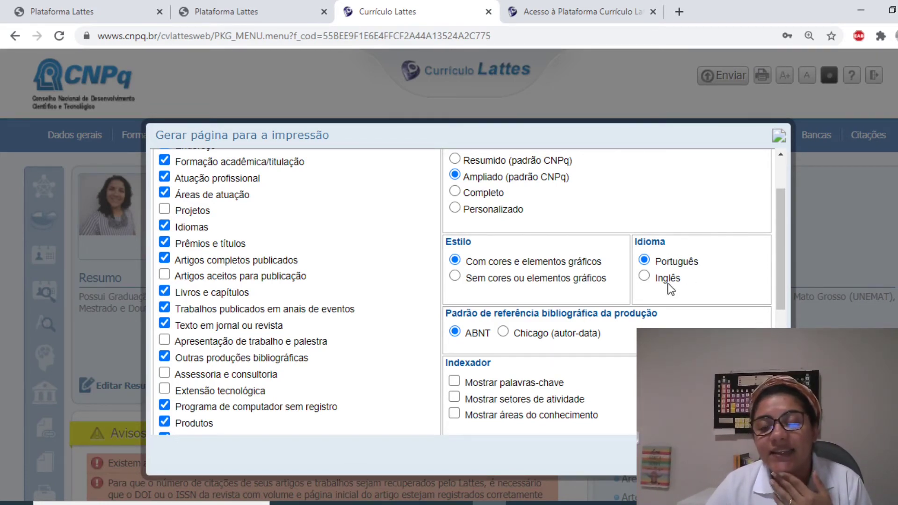
scroll(668, 276, down, 1)
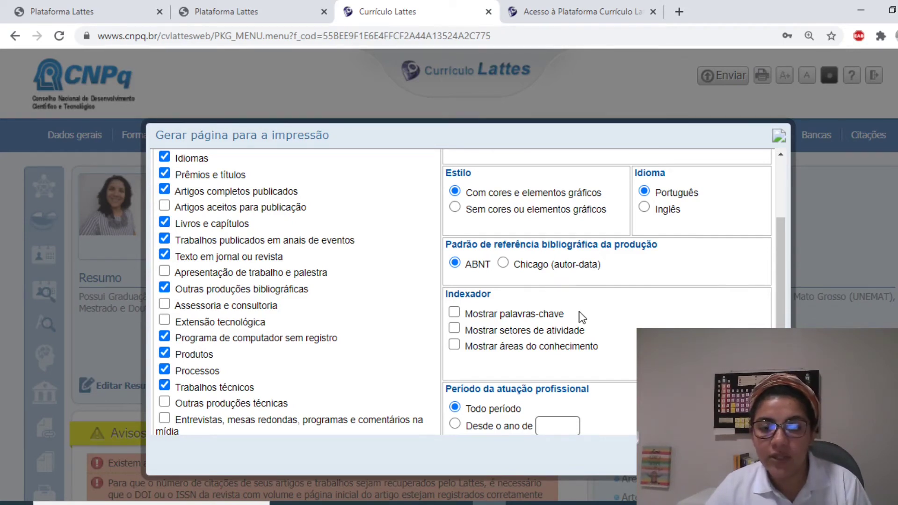
scroll(584, 318, down, 1)
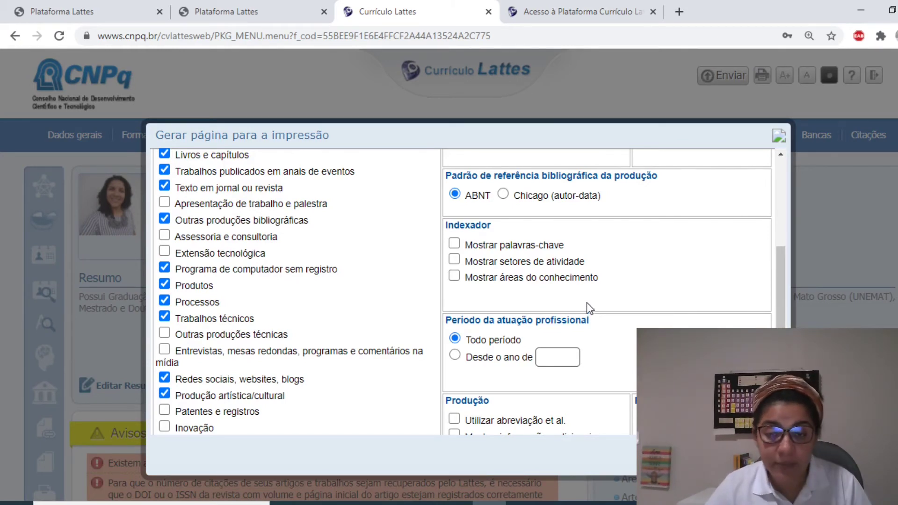
scroll(589, 308, down, 1)
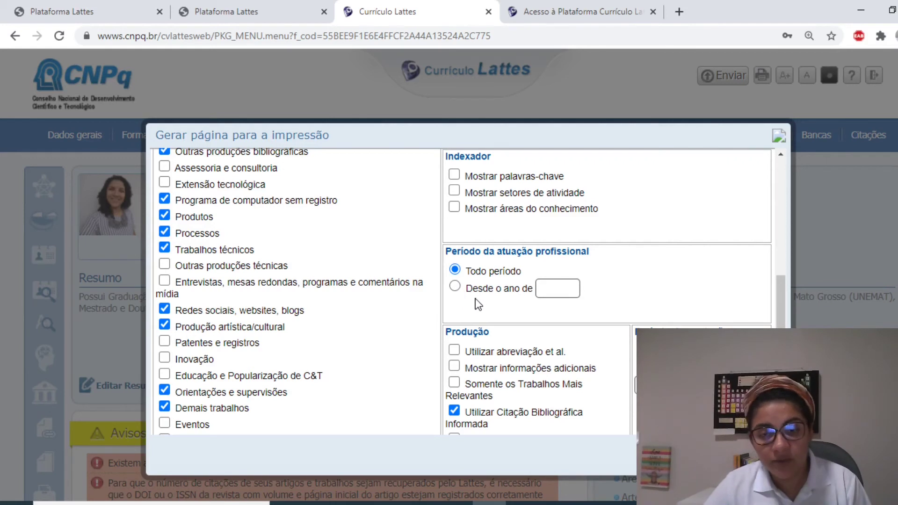
scroll(481, 299, down, 1)
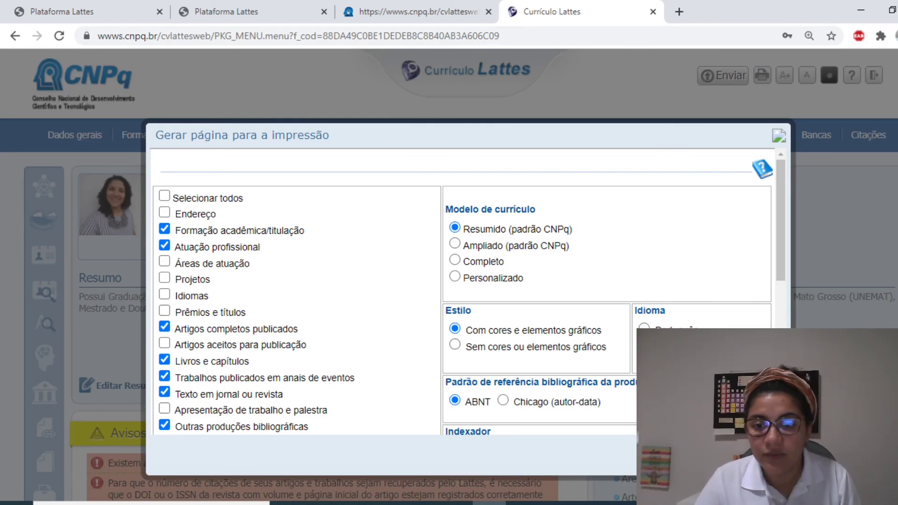
Generate the printable page with the Resumido (padrão CNPq) model and save it as the PDF "Currículo Lattes" in Área de Trabalho
click(738, 455)
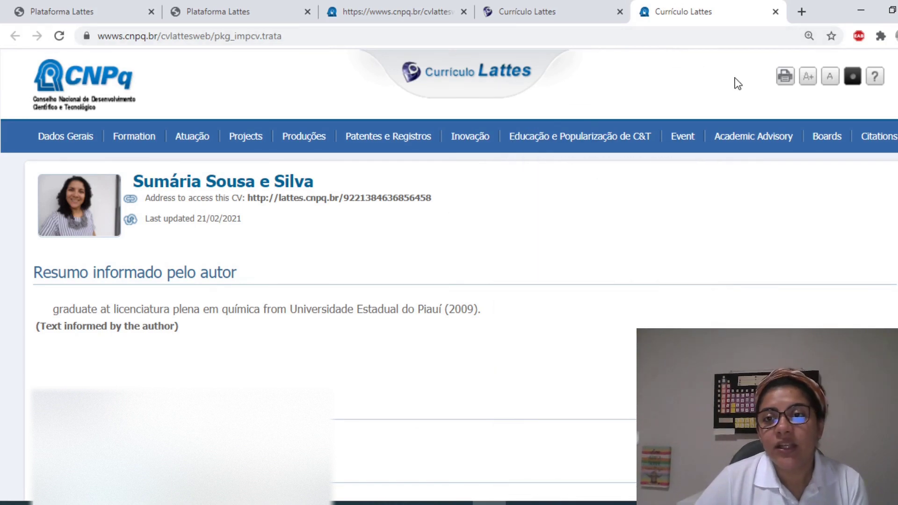
click(785, 79)
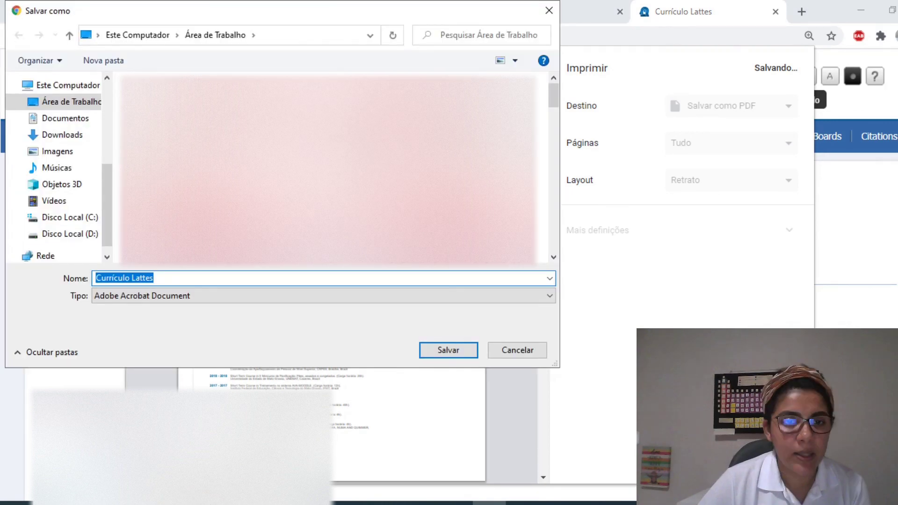
click(465, 350)
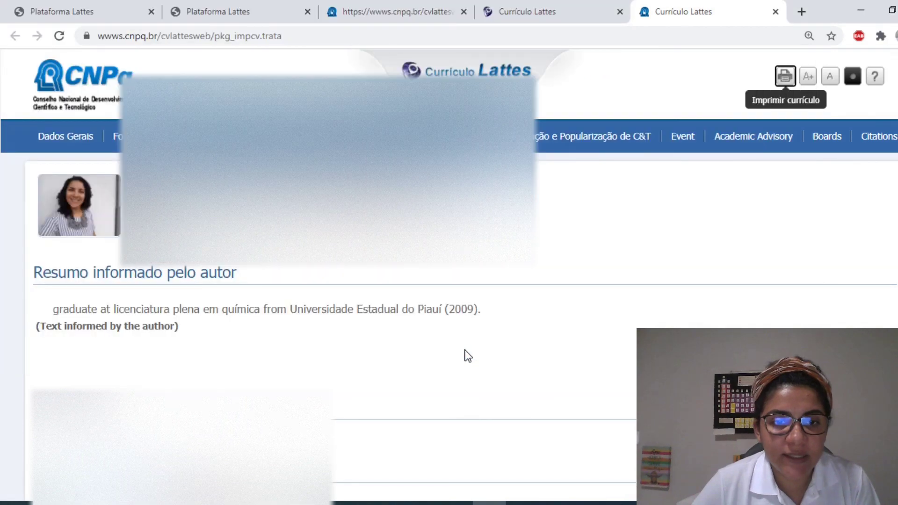